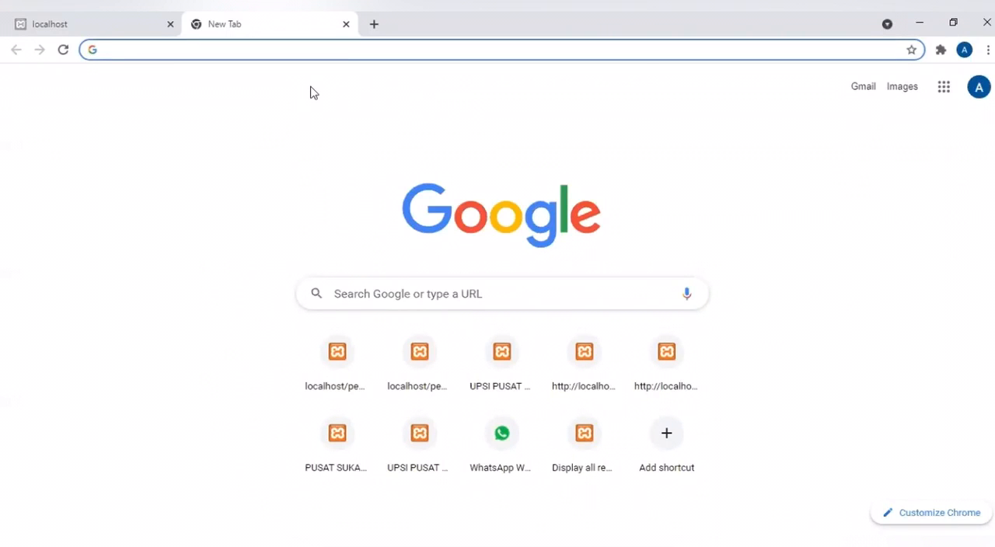
# - Search the web for "apache friends"
pyautogui.write('ap')
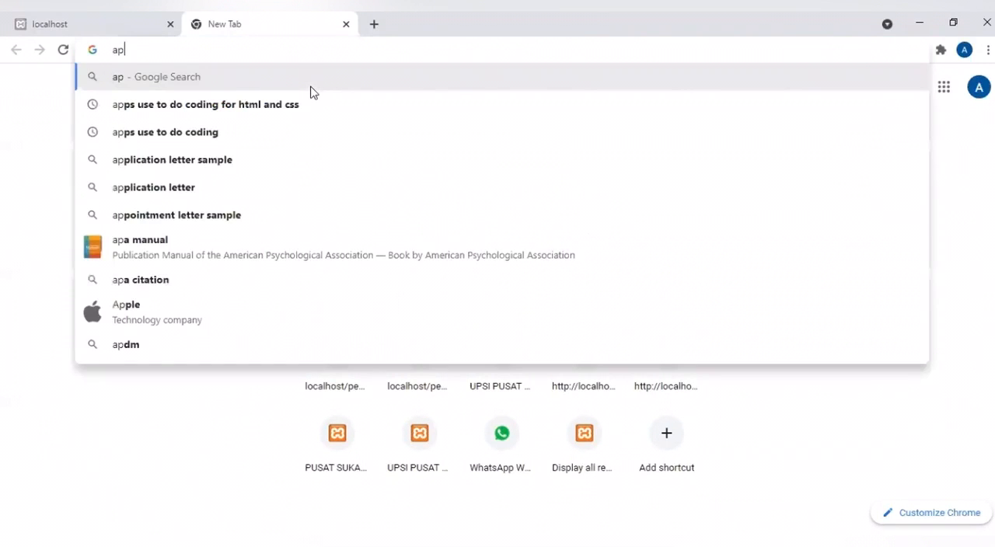
pyautogui.write('ache')
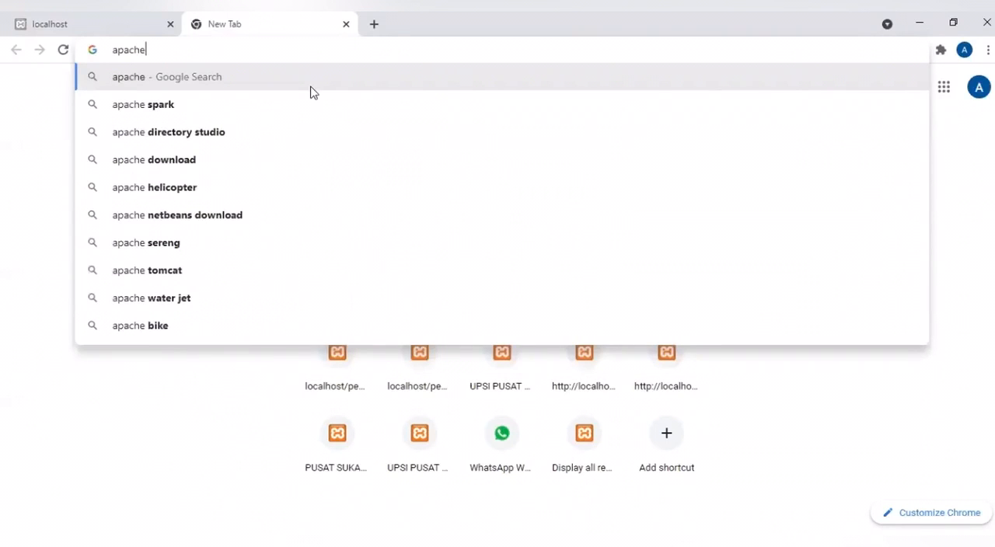
pyautogui.write(' friend')
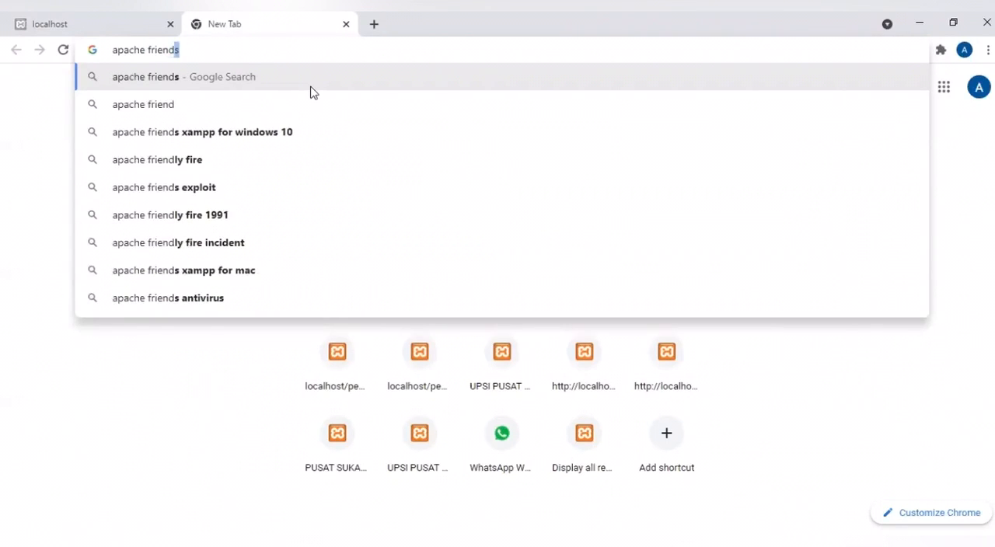
pyautogui.write('s')
pyautogui.press('Return')
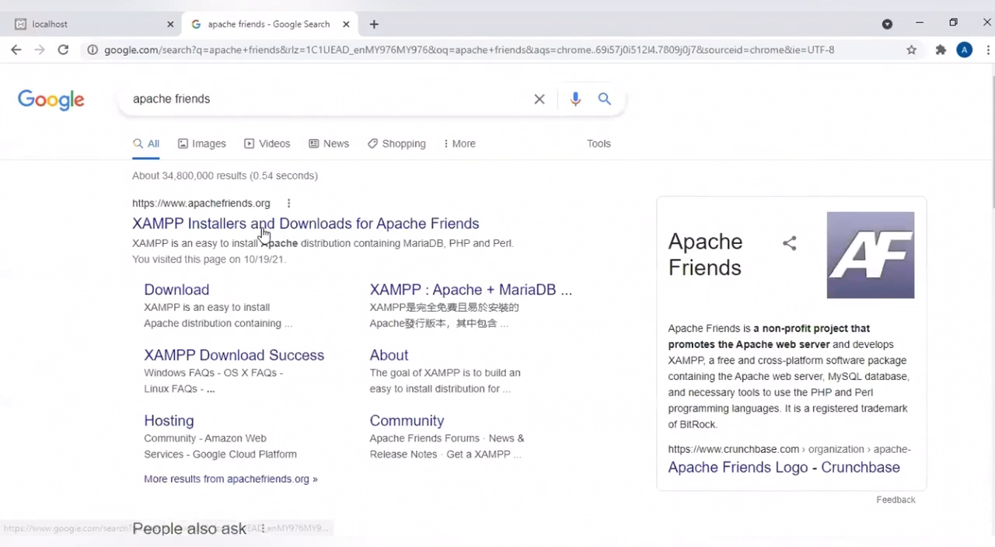
# - Open the "XAMPP Installers and Downloads for Apache Friends" result from apachefriends.org
pyautogui.click(263, 233)
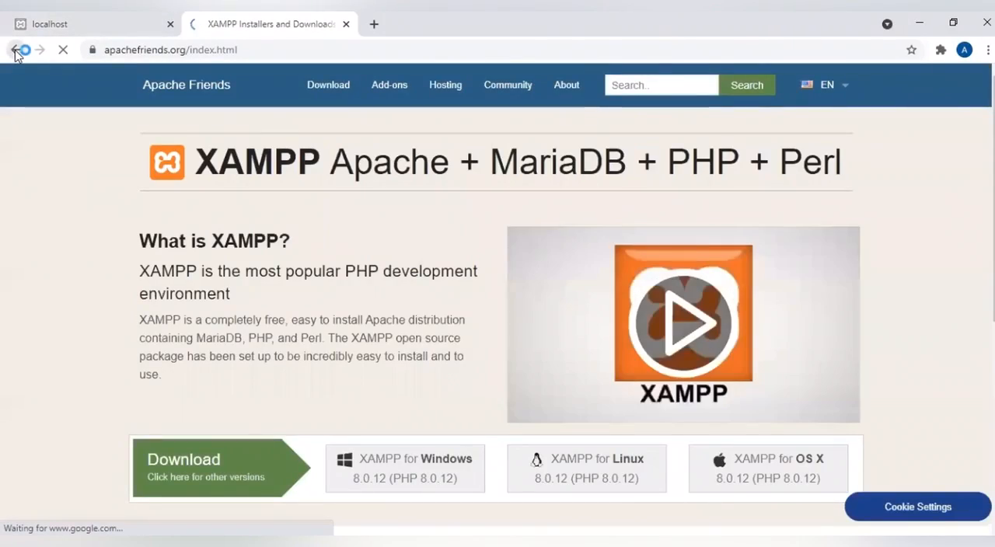
pyautogui.click(15, 52)
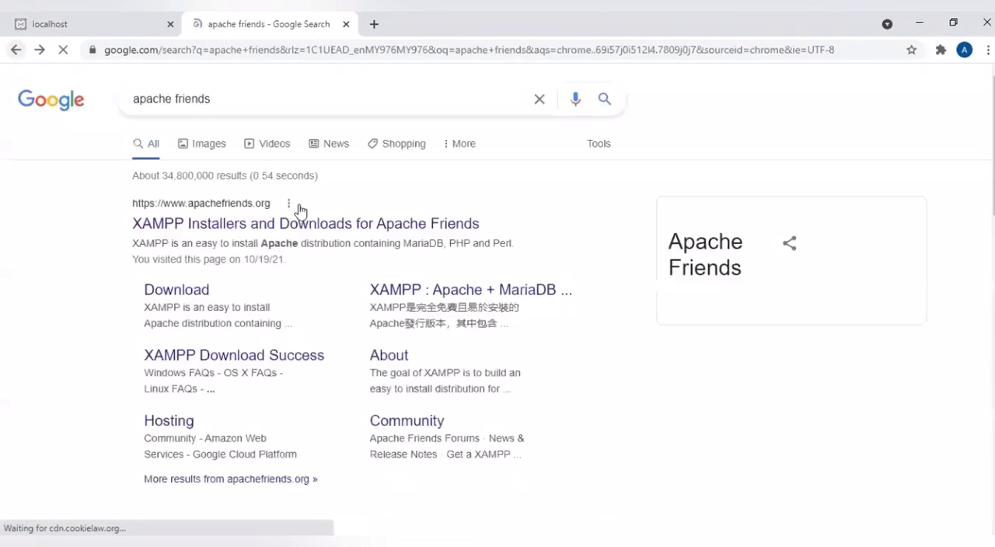
pyautogui.click(244, 229)
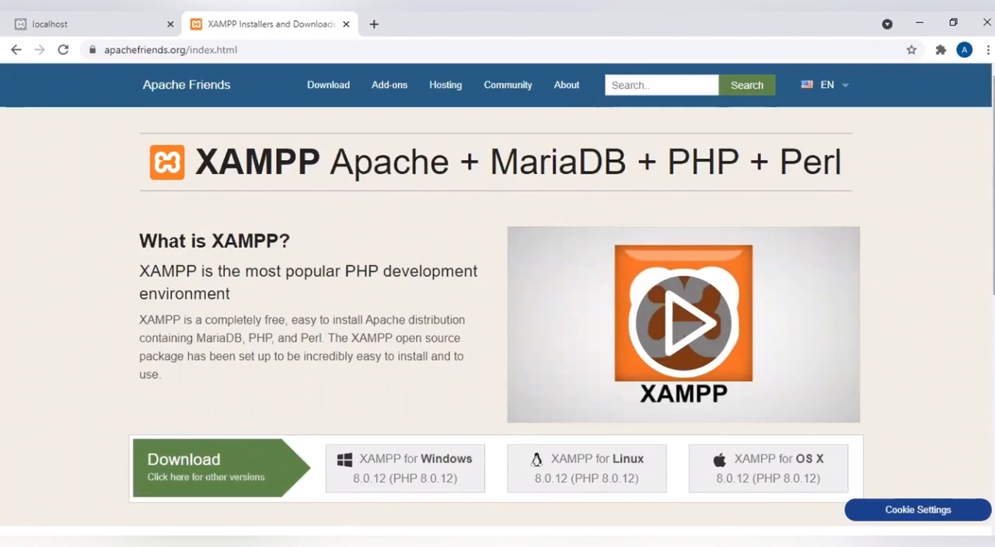
# - Download the XAMPP for Windows 8.0.12 (PHP 8.0.12) installer from the Apache Friends home page
pyautogui.scroll(-1, 497, 303)
pyautogui.scroll(-2, 498, 304)
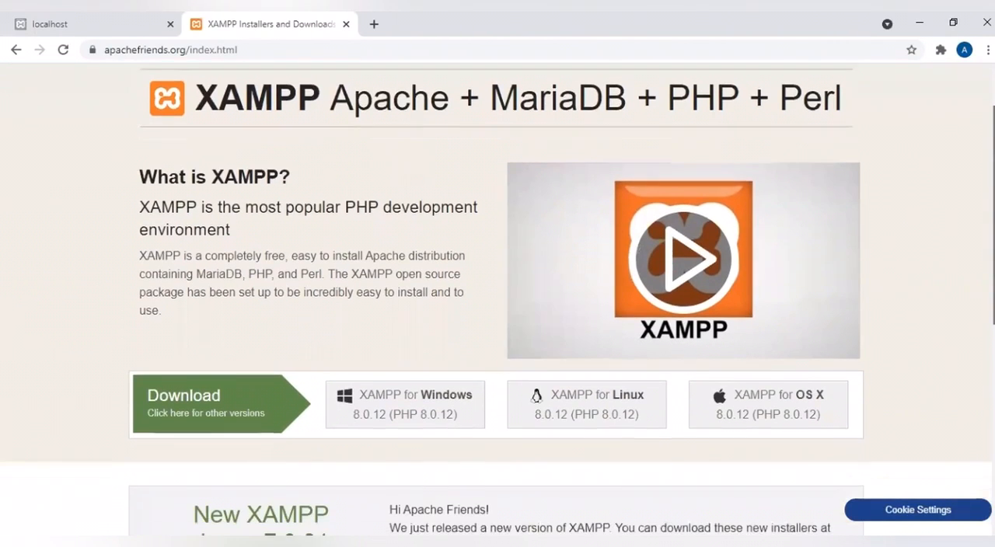
pyautogui.scroll(-1, 549, 317)
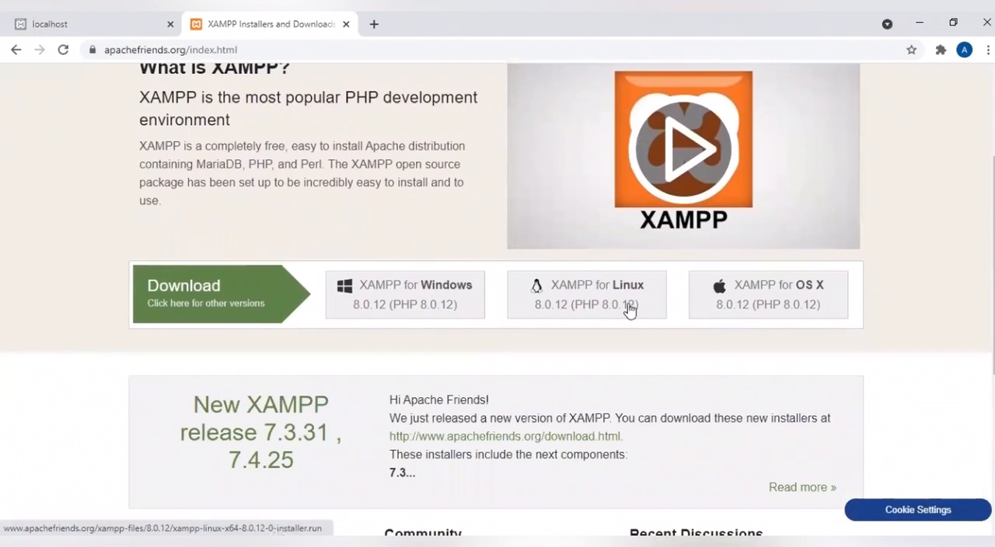
pyautogui.scroll(2, 373, 334)
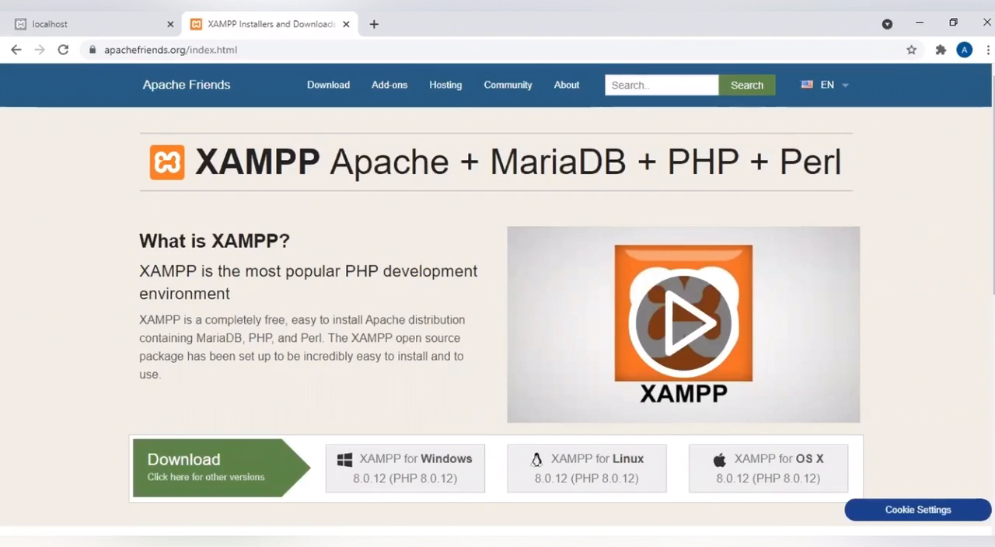
pyautogui.scroll(-2, 497, 310)
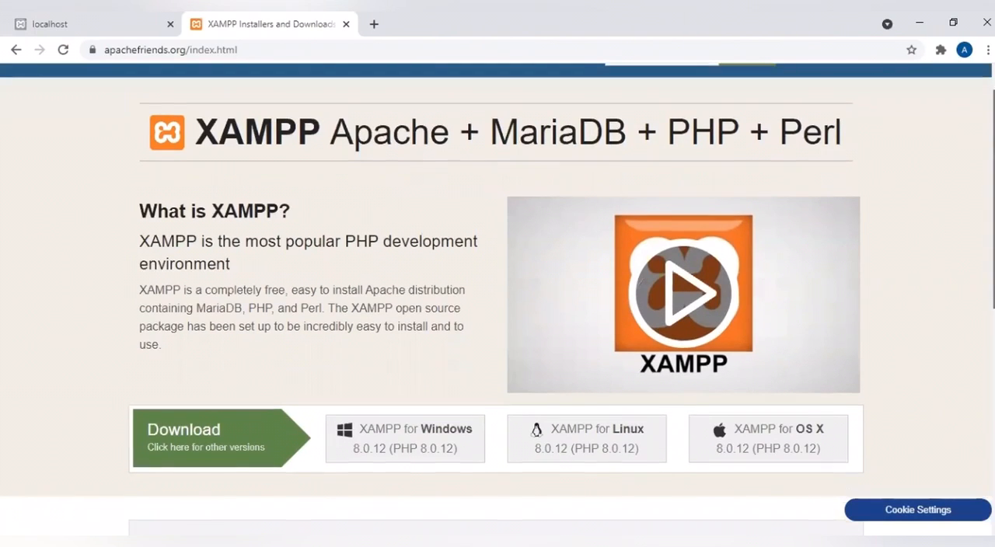
pyautogui.scroll(-2, 549, 317)
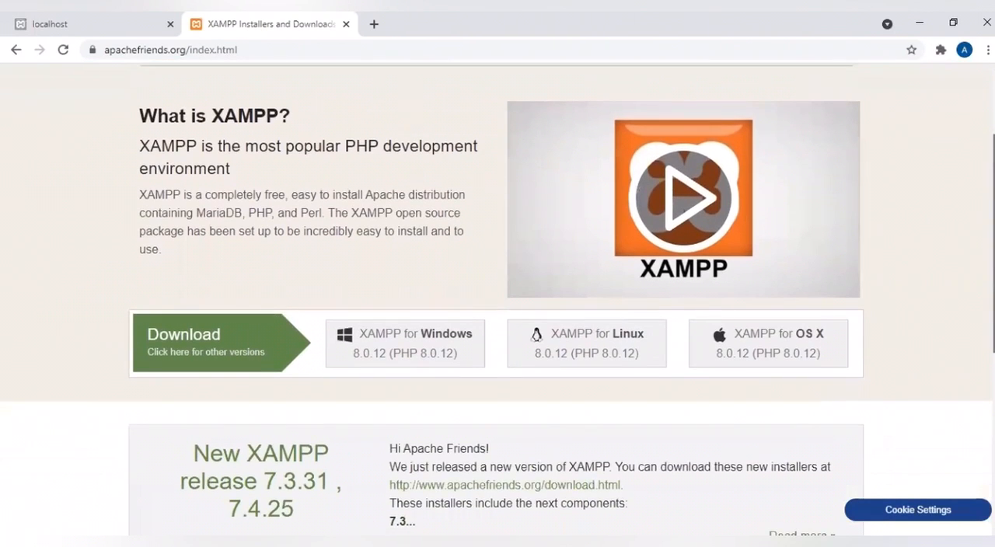
pyautogui.scroll(4, 335, 326)
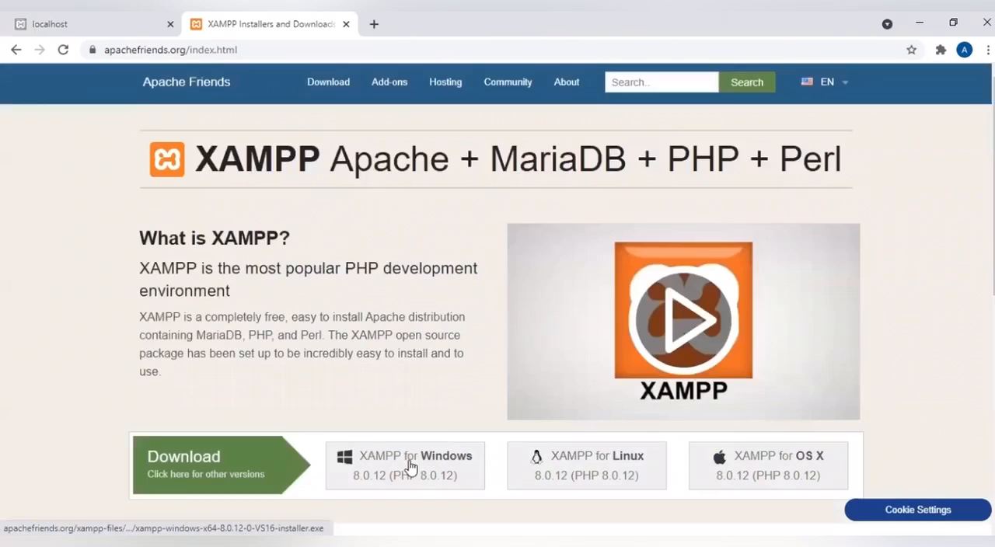
pyautogui.click(409, 479)
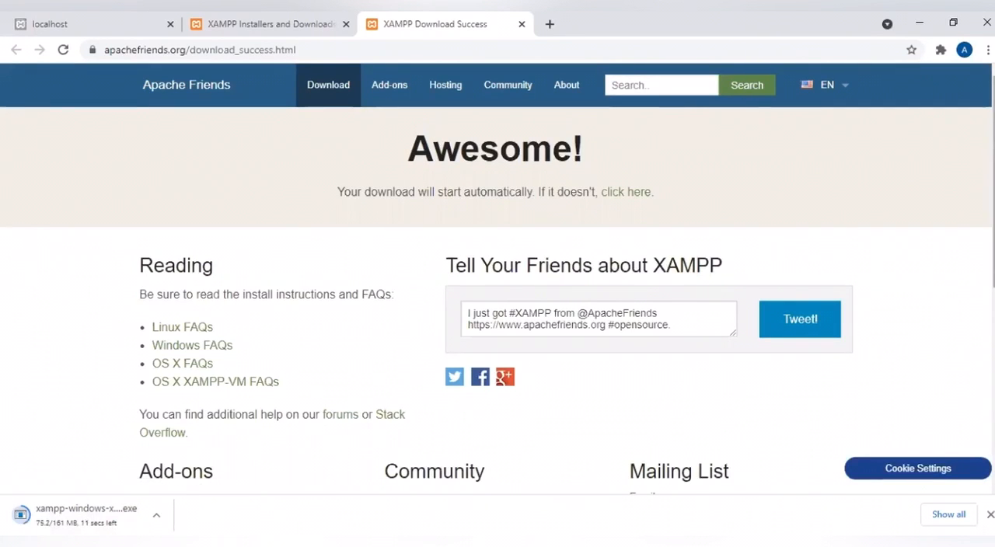
# - Return to the XAMPP Installers page and run the downloaded XAMPP for Windows installer file
pyautogui.scroll(-3, 498, 279)
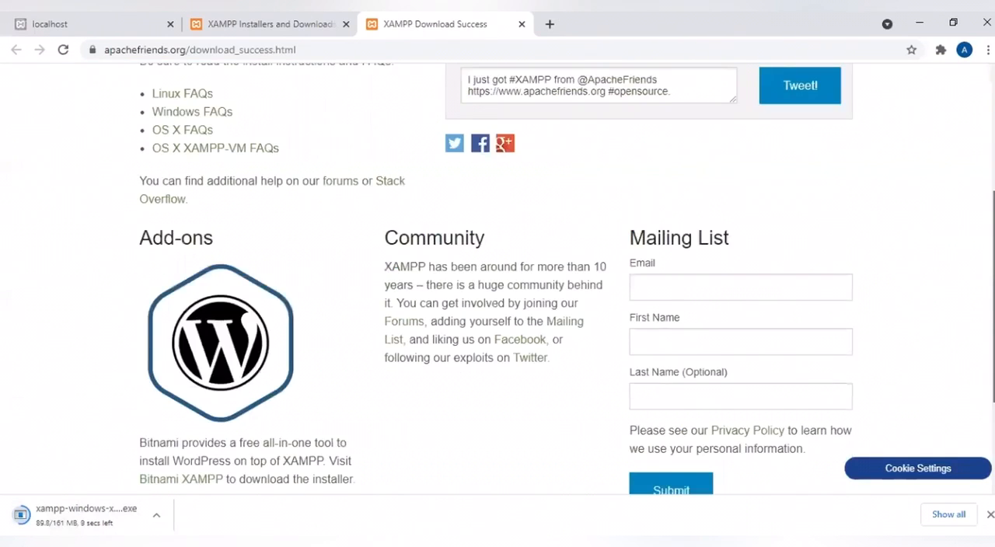
pyautogui.scroll(-3, 979, 440)
pyautogui.scroll(6, 964, 282)
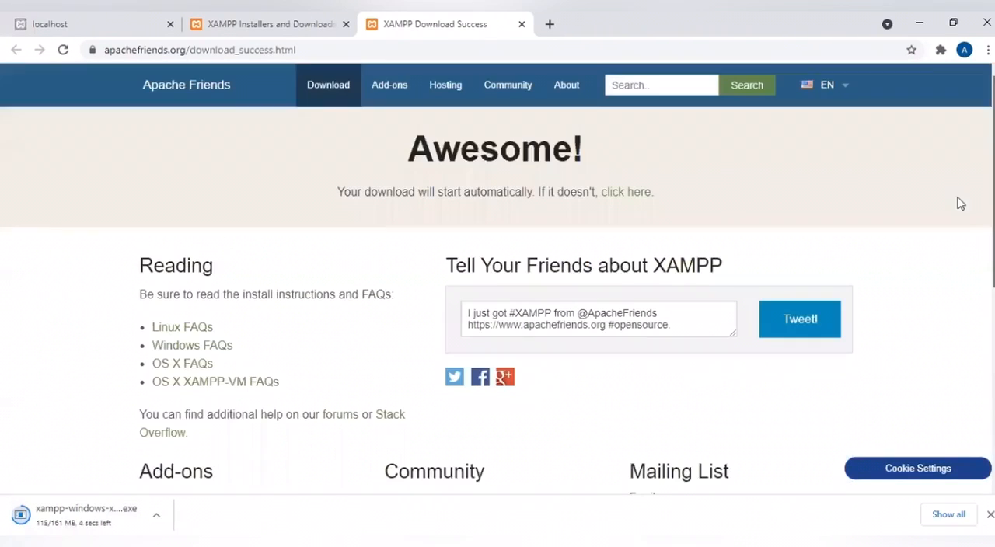
pyautogui.click(265, 24)
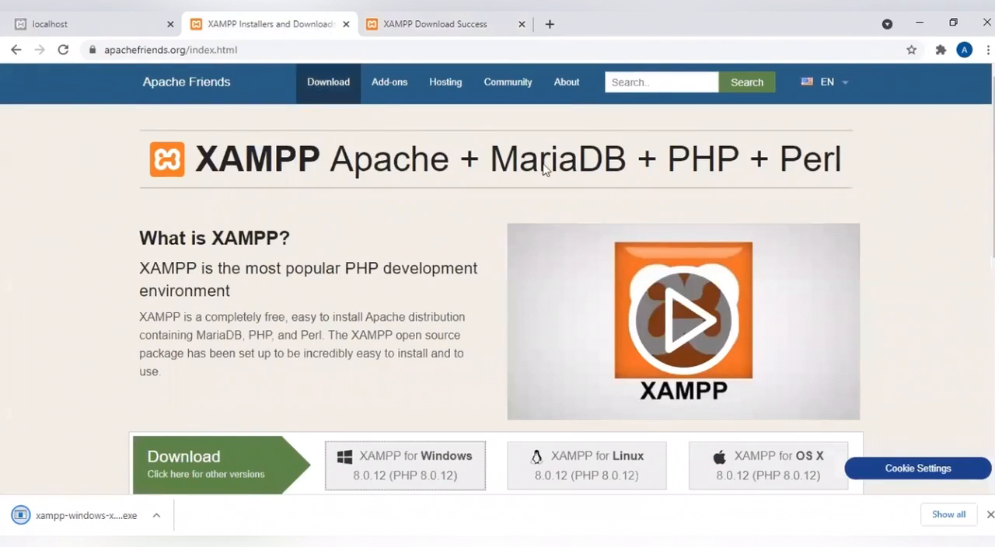
pyautogui.click(156, 518)
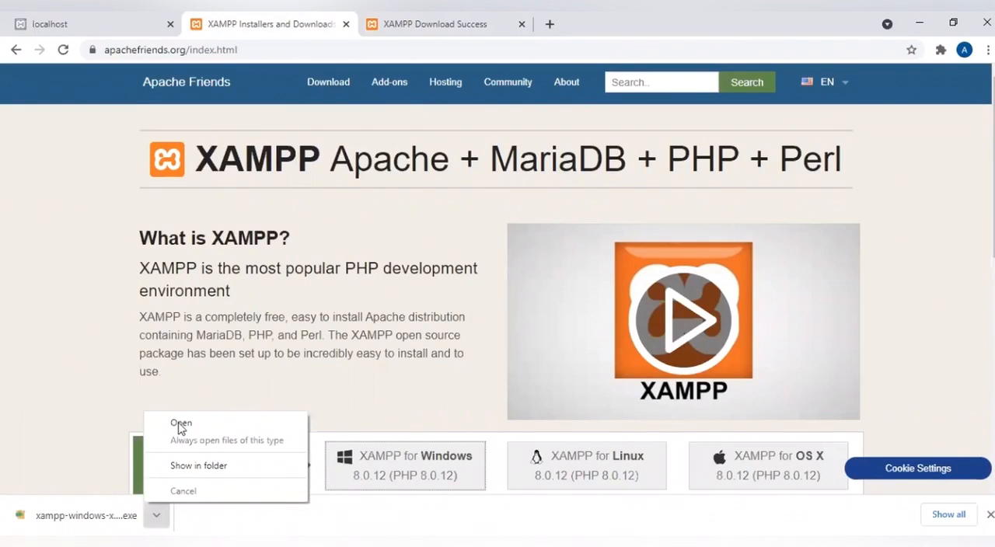
pyautogui.click(179, 429)
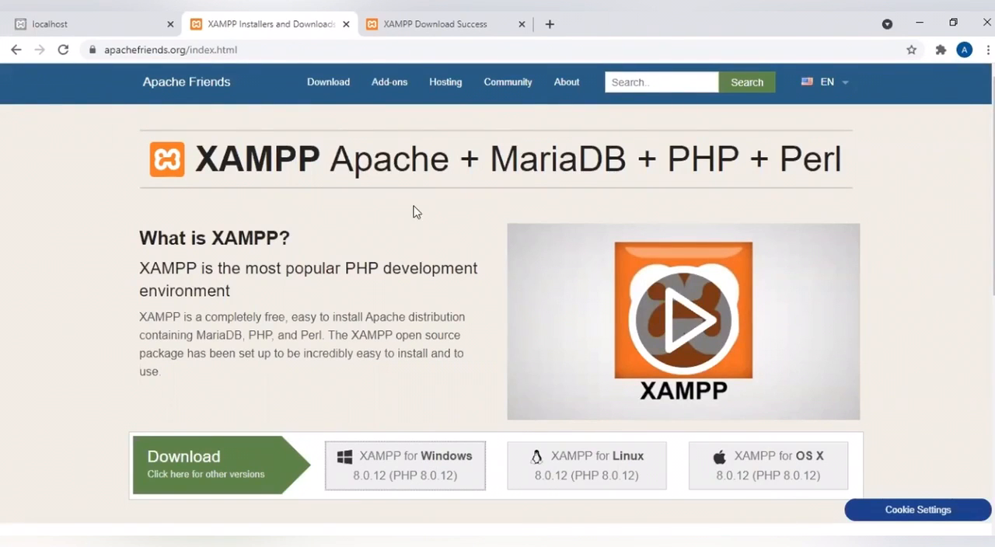
pyautogui.click(493, 24)
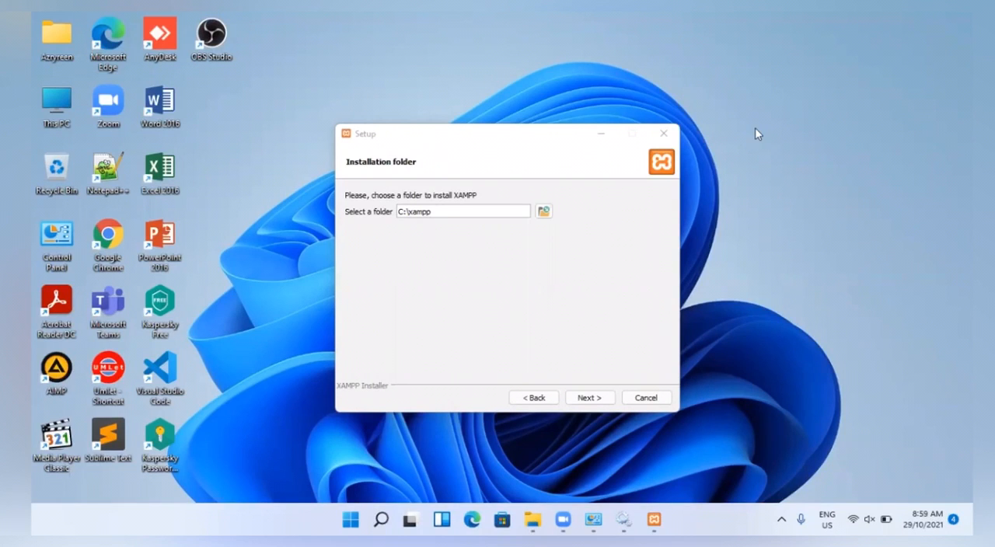
# - Restart the XAMPP setup wizard from its welcome page and accept all server, language and tool components for installation
pyautogui.click(534, 399)
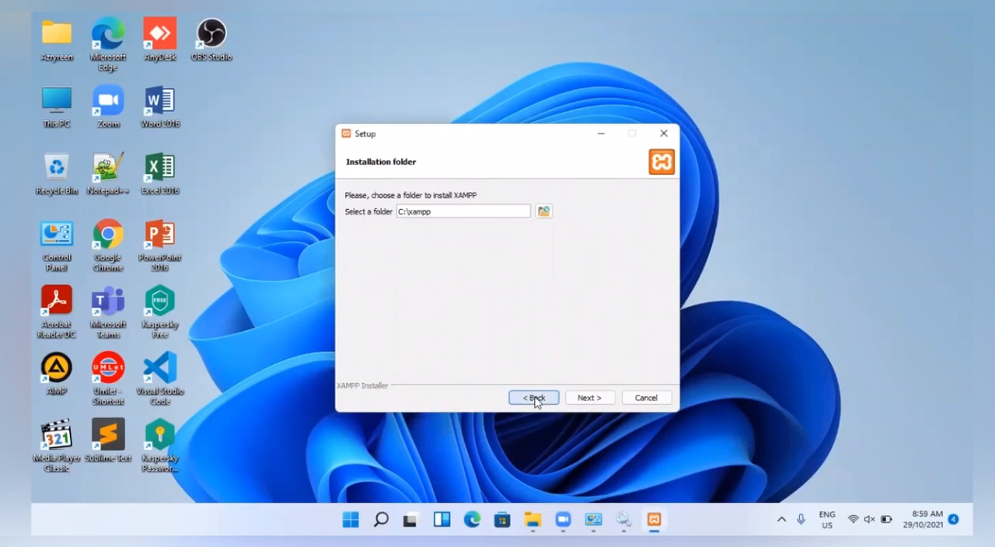
pyautogui.click(535, 399)
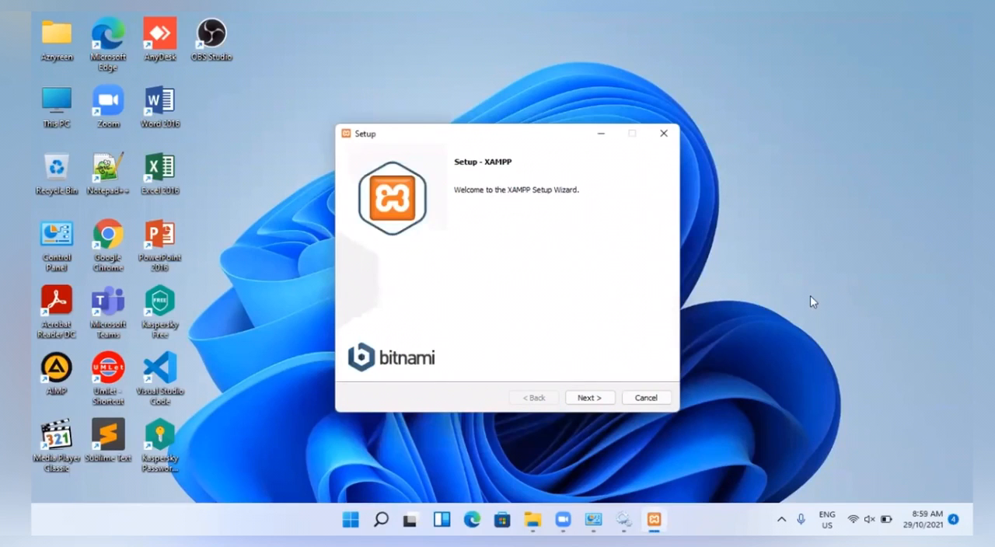
pyautogui.click(810, 296)
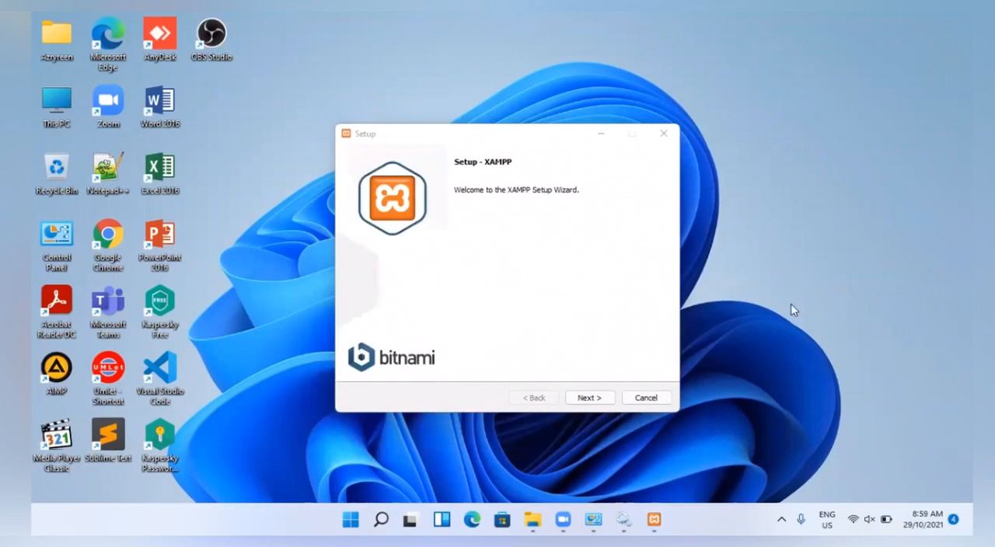
pyautogui.click(589, 398)
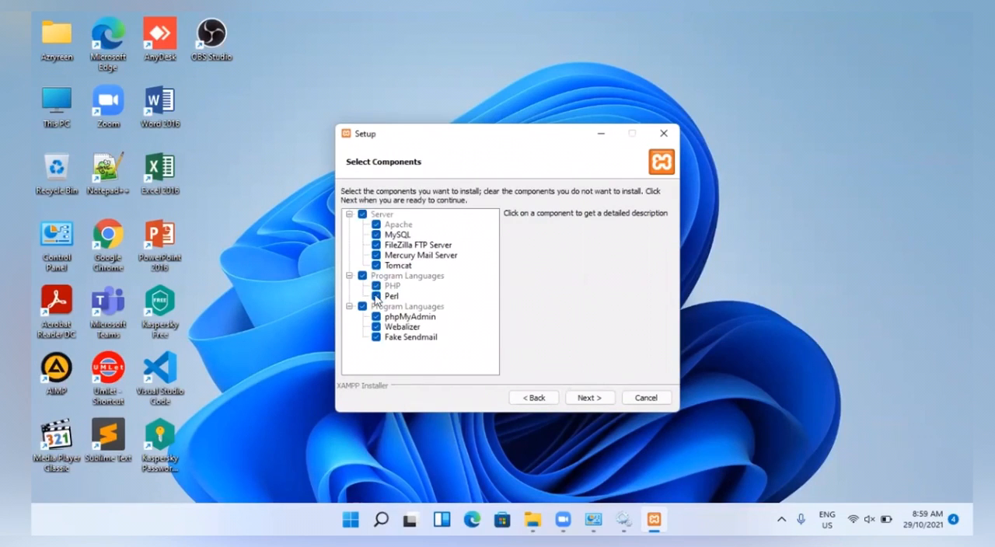
pyautogui.click(589, 398)
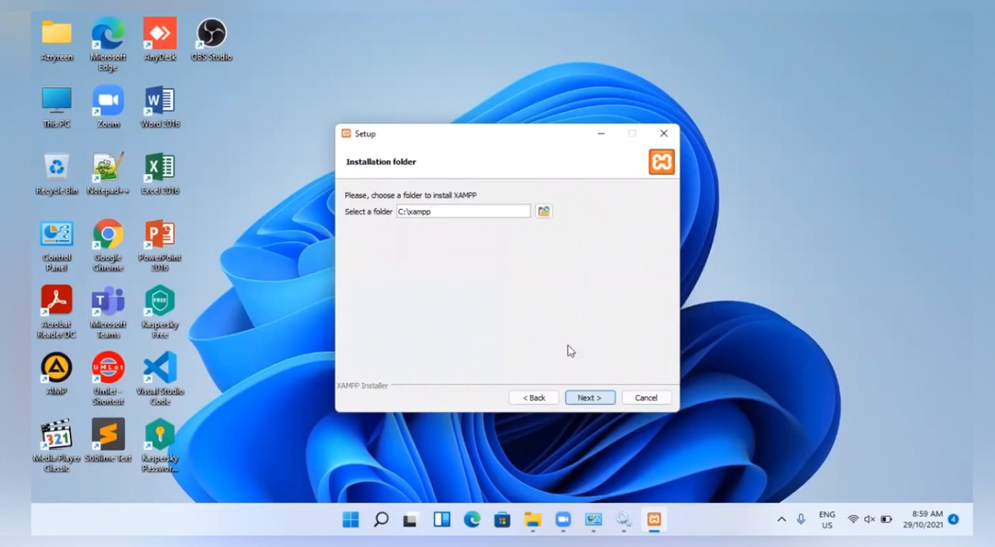
# - Try the root of SYSTEM (C:) as the installation folder, and reset the folder to C:\xampp
pyautogui.click(543, 213)
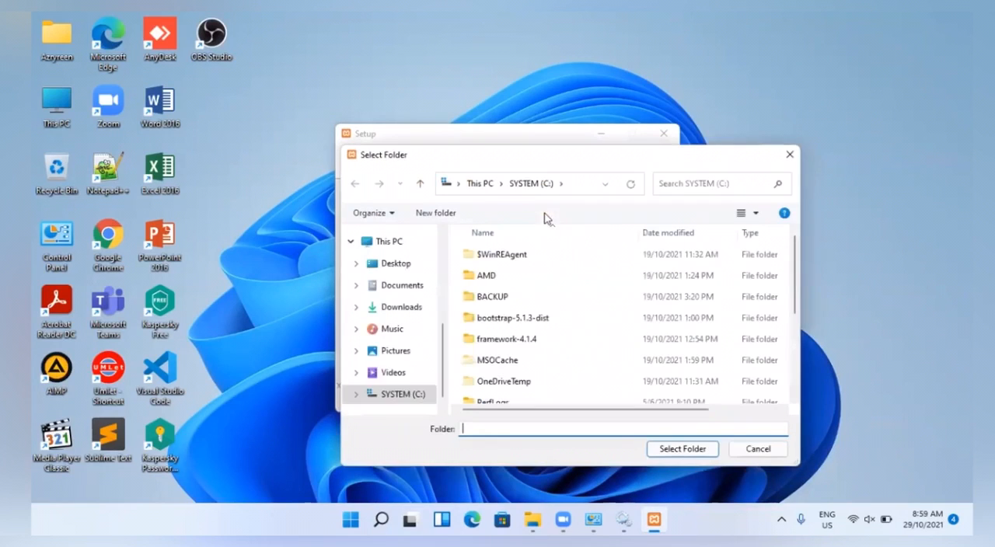
pyautogui.click(413, 403)
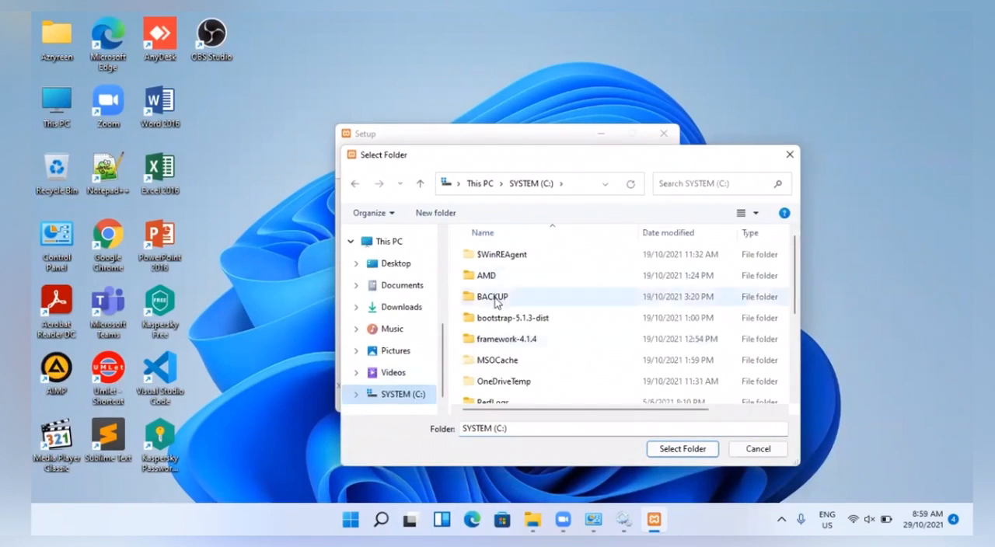
pyautogui.moveTo(790, 282); pyautogui.dragTo(793, 379)
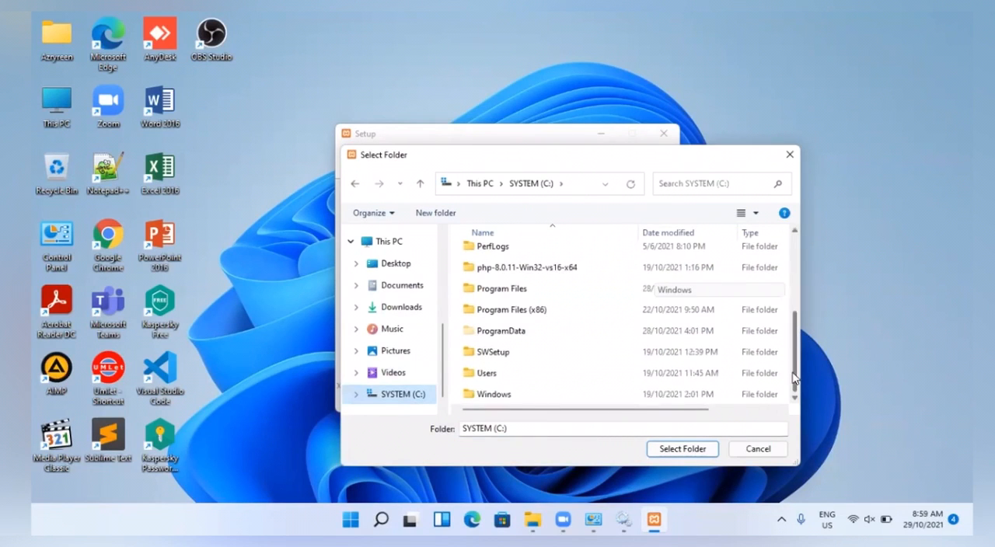
pyautogui.click(683, 449)
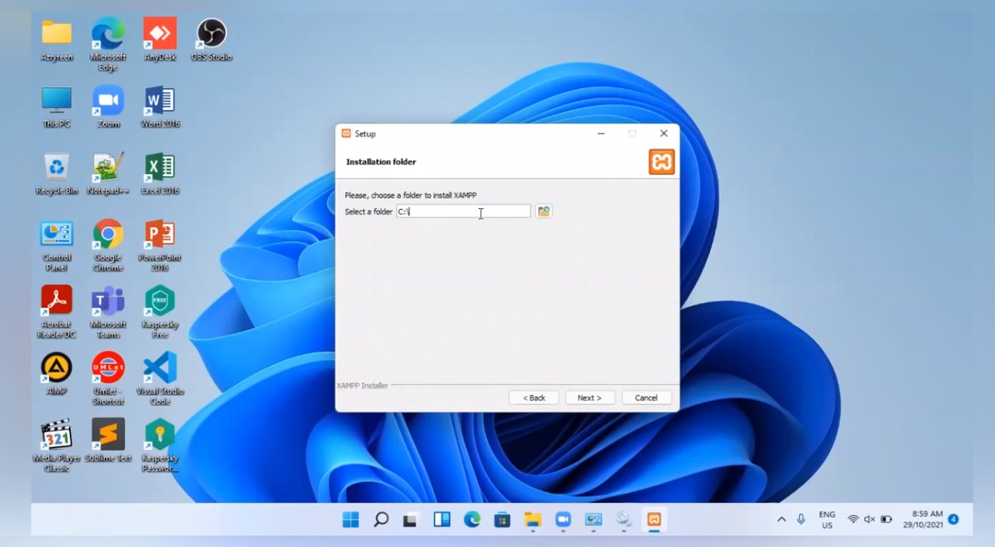
pyautogui.click(542, 399)
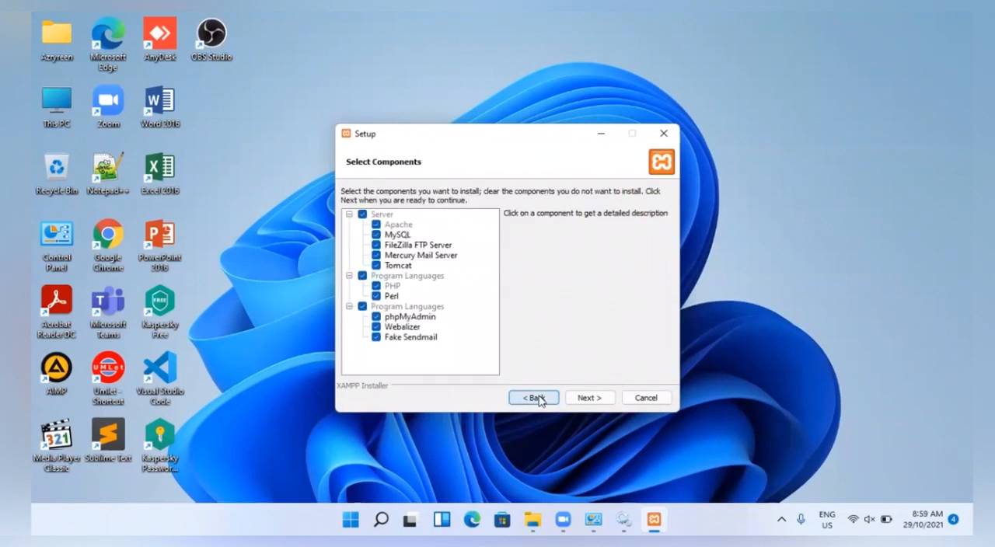
pyautogui.click(574, 400)
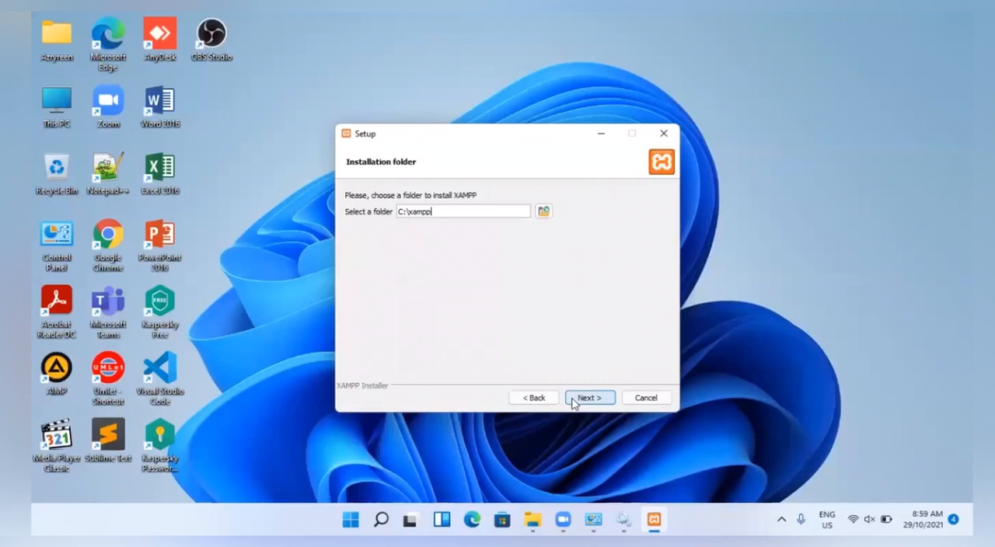
# - Accept C:\xampp as the installation folder, English as the control panel language and the enabled option to learn more about Bitnami for XAMPP
pyautogui.click(574, 399)
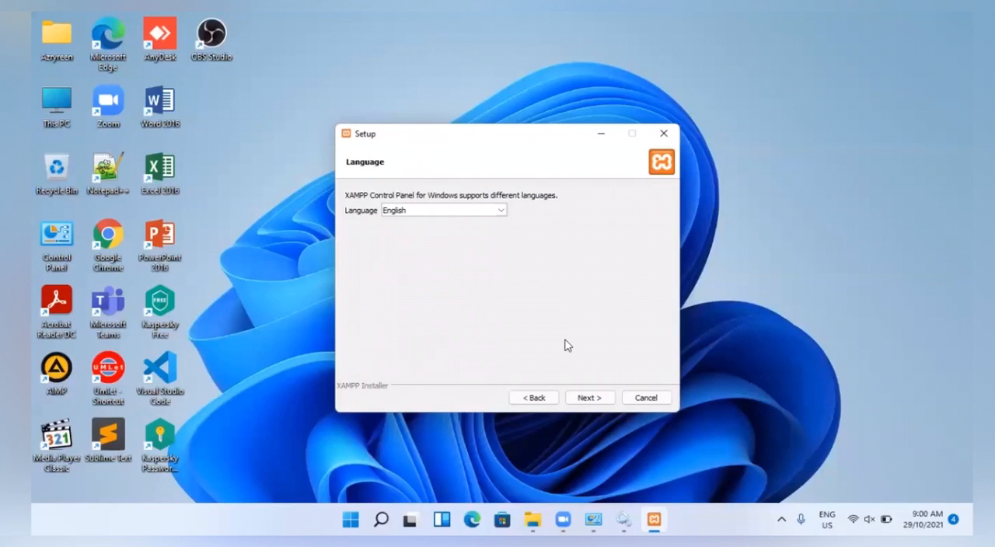
pyautogui.click(501, 211)
pyautogui.click(500, 211)
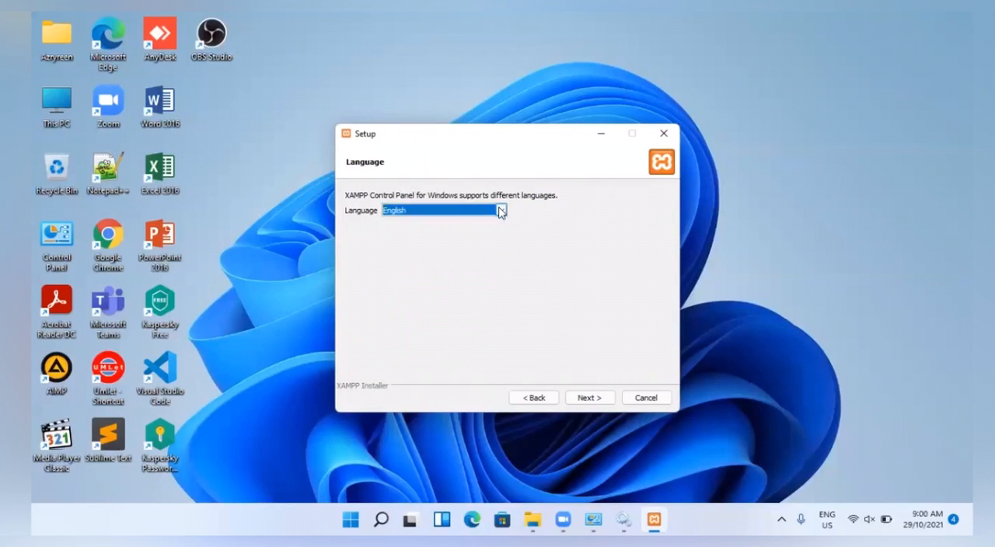
pyautogui.click(591, 397)
pyautogui.click(593, 399)
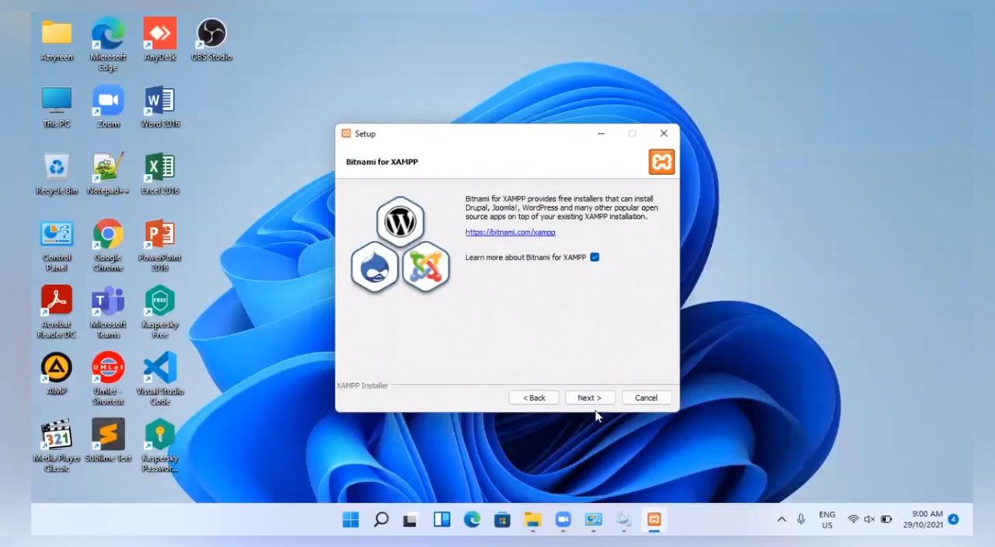
pyautogui.click(594, 400)
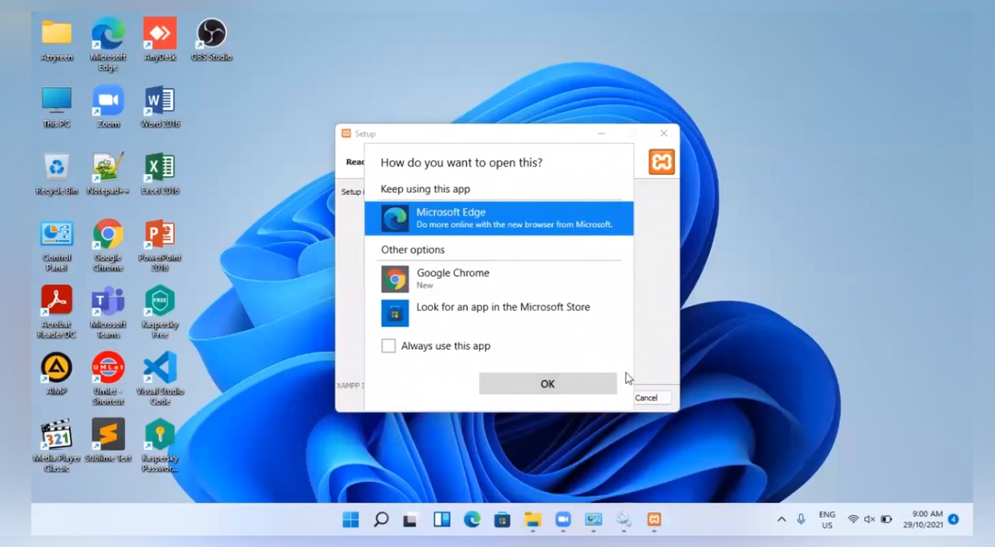
# - Dismiss the prompt for choosing an app to open the Bitnami link, and start installing XAMPP
pyautogui.click(654, 357)
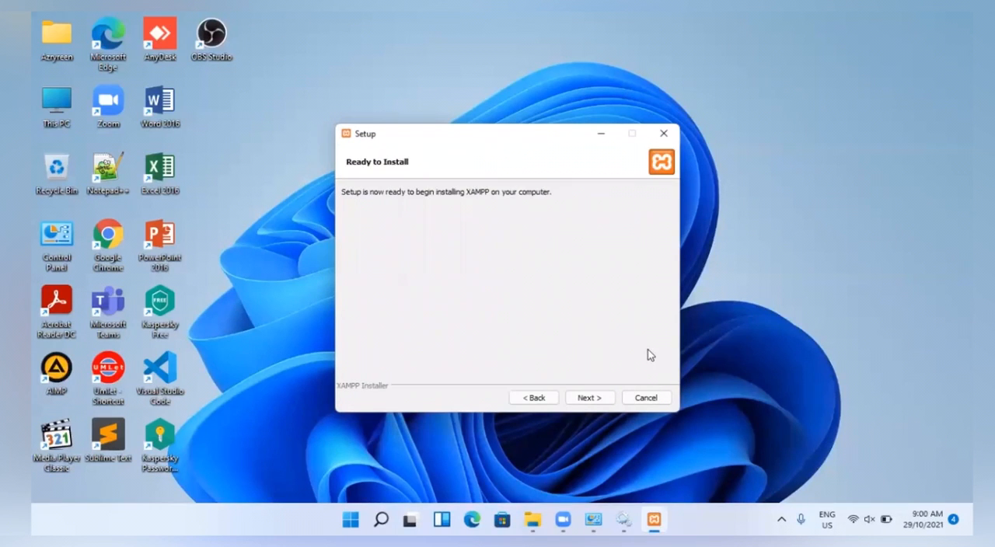
pyautogui.click(594, 399)
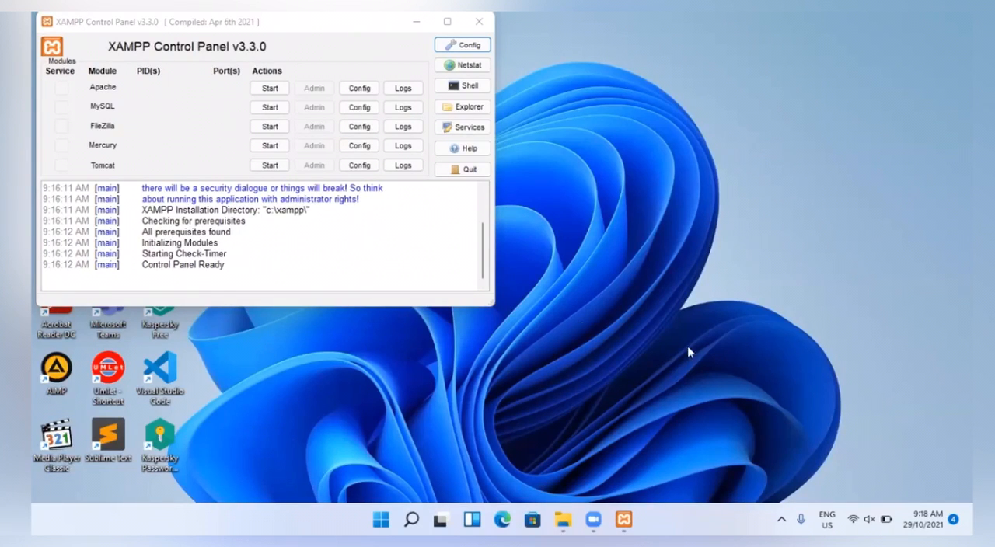
# - Move the XAMPP Control Panel toward the middle of the desktop and start the Apache and MySQL modules
pyautogui.click(339, 29)
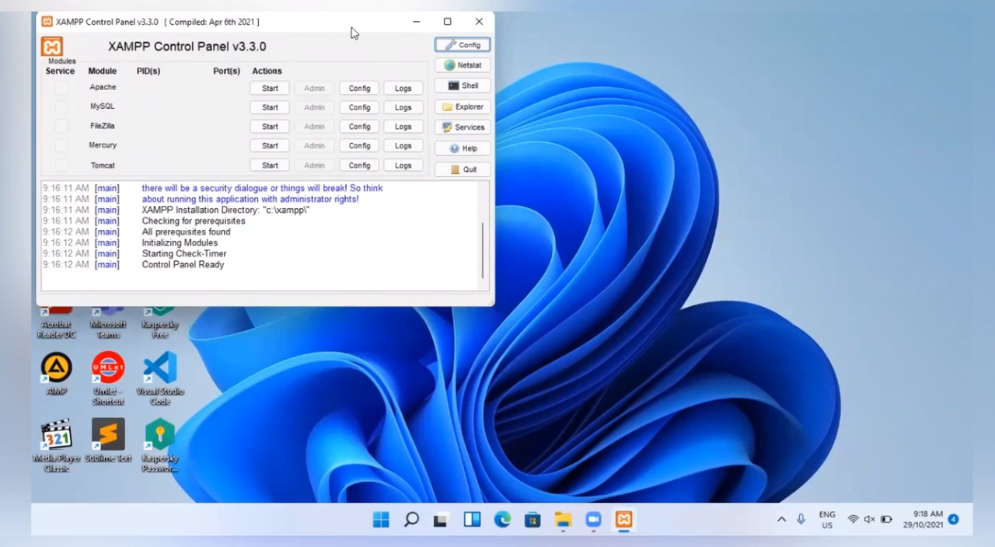
pyautogui.moveTo(352, 27); pyautogui.dragTo(585, 91)
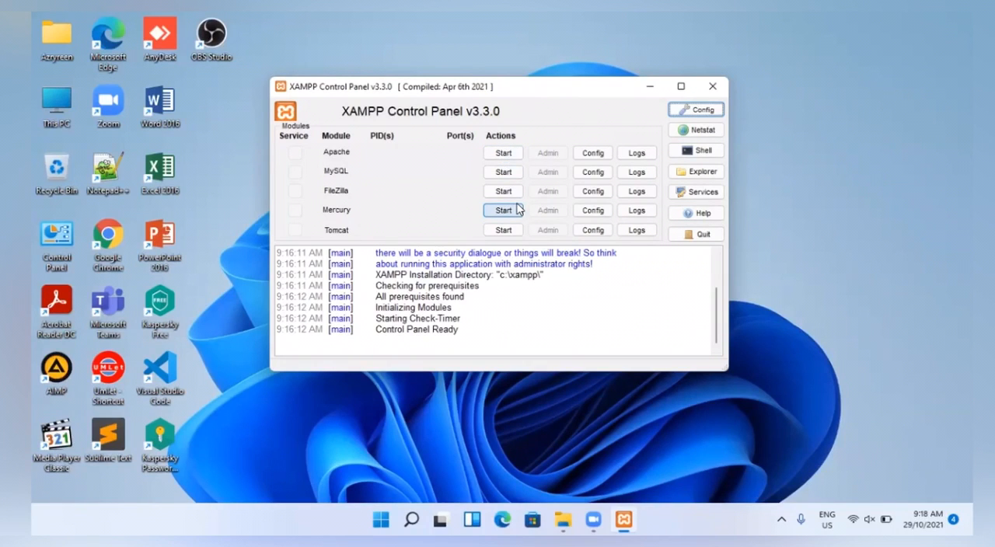
pyautogui.click(506, 153)
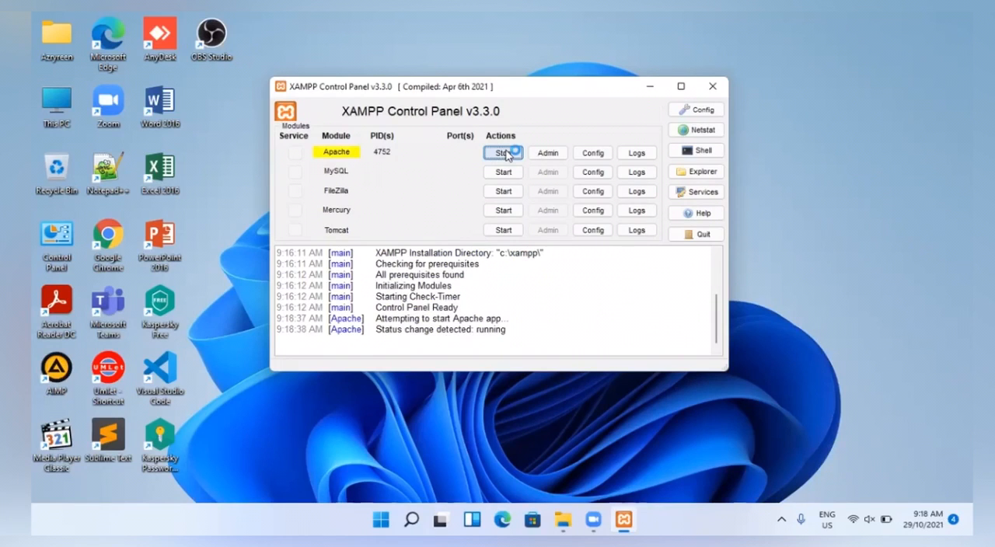
pyautogui.click(504, 172)
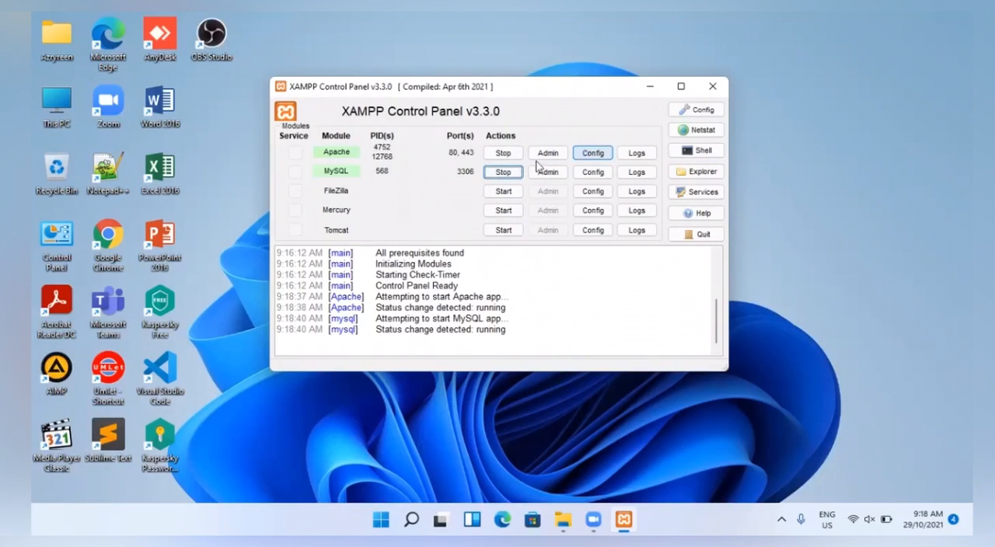
# - Launch Google Chrome, then inspect the crud project folder in C:\xampp\htdocs in File Explorer and return to htdocs
pyautogui.doubleClick(99, 265)
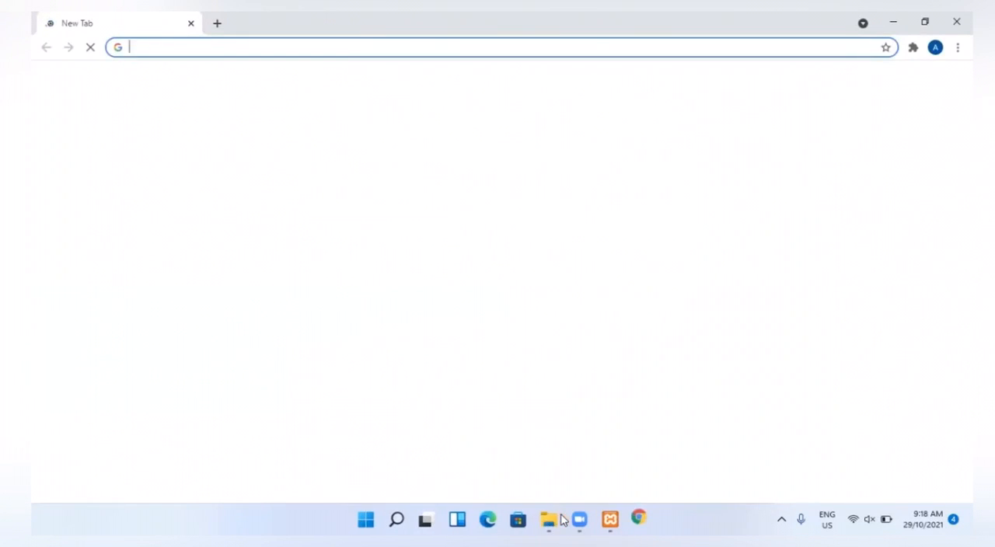
pyautogui.moveTo(564, 522)
pyautogui.click(591, 474)
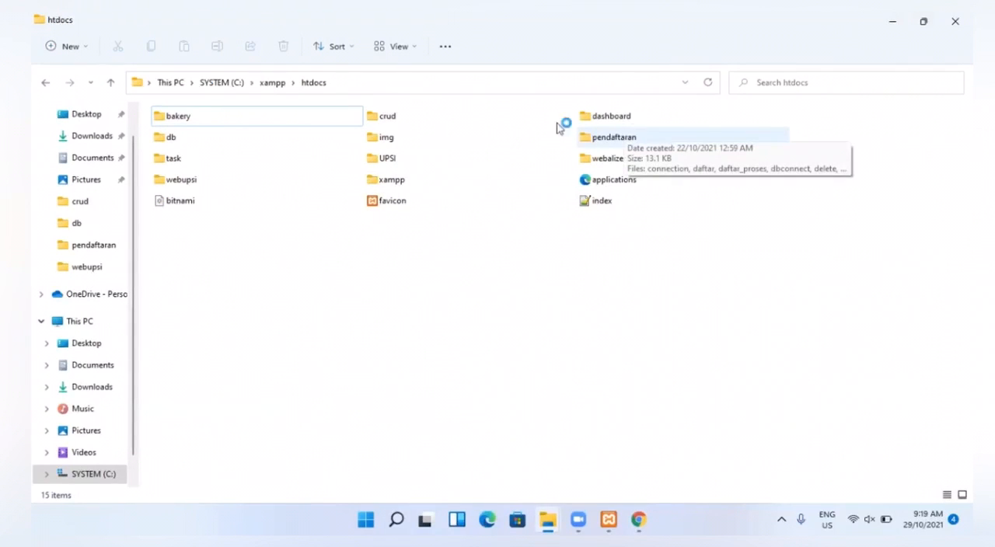
pyautogui.click(498, 124)
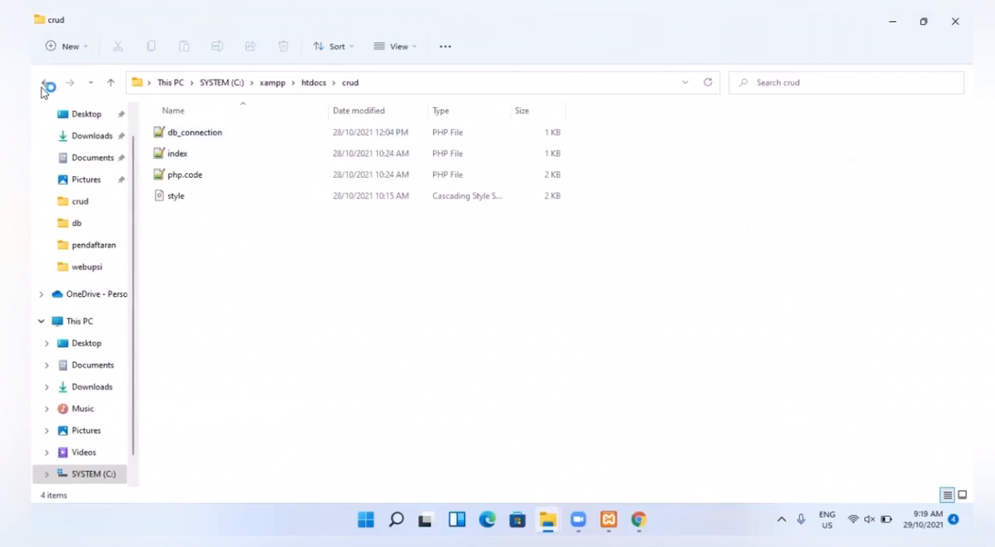
pyautogui.click(44, 83)
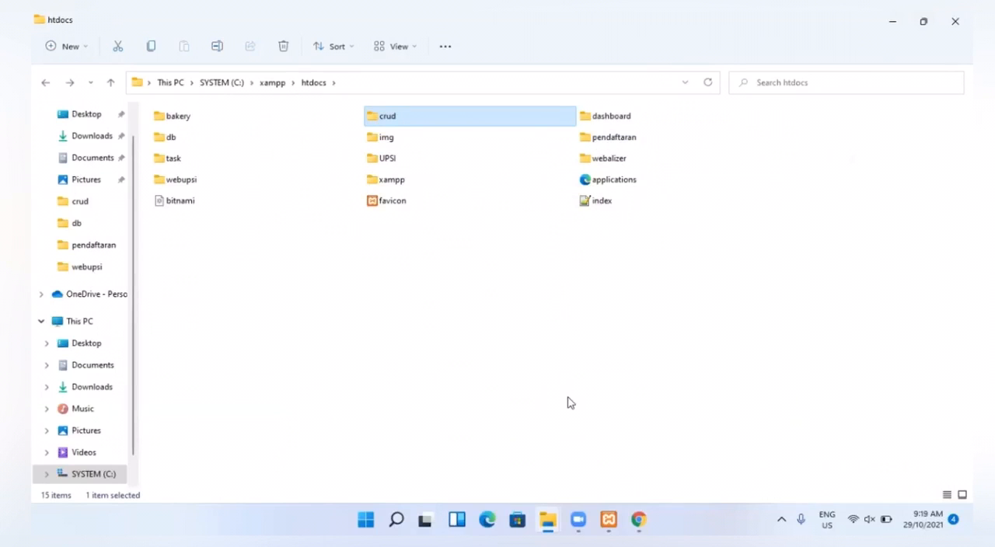
# - Switch to Chrome, check the Apache and MySQL modules in the XAMPP Control Panel, and return to the browser's new tab
pyautogui.click(641, 519)
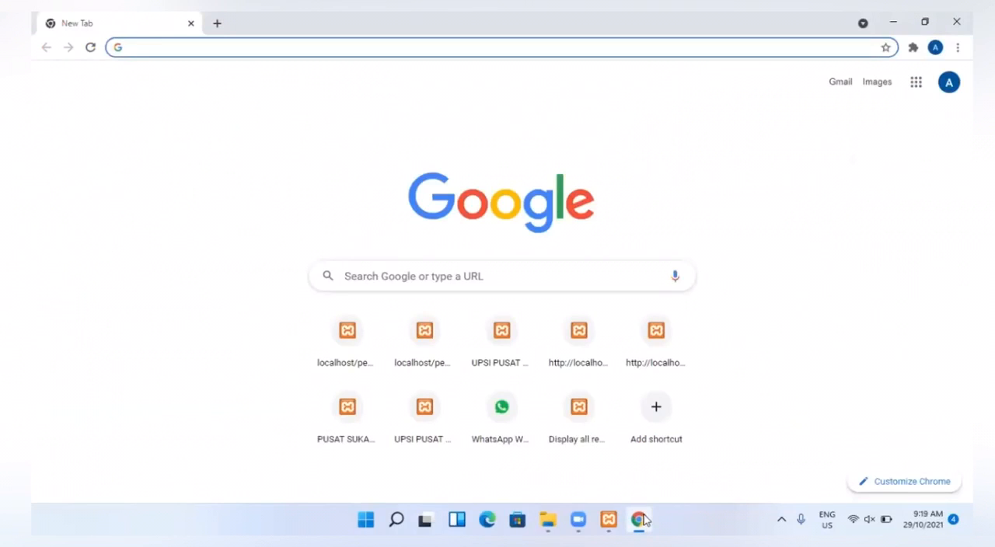
pyautogui.moveTo(610, 520)
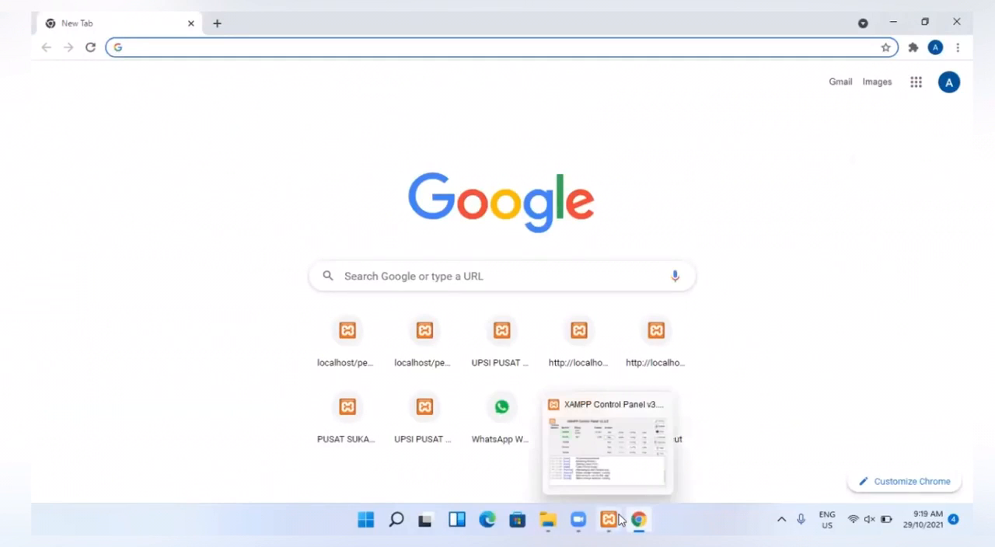
pyautogui.click(619, 472)
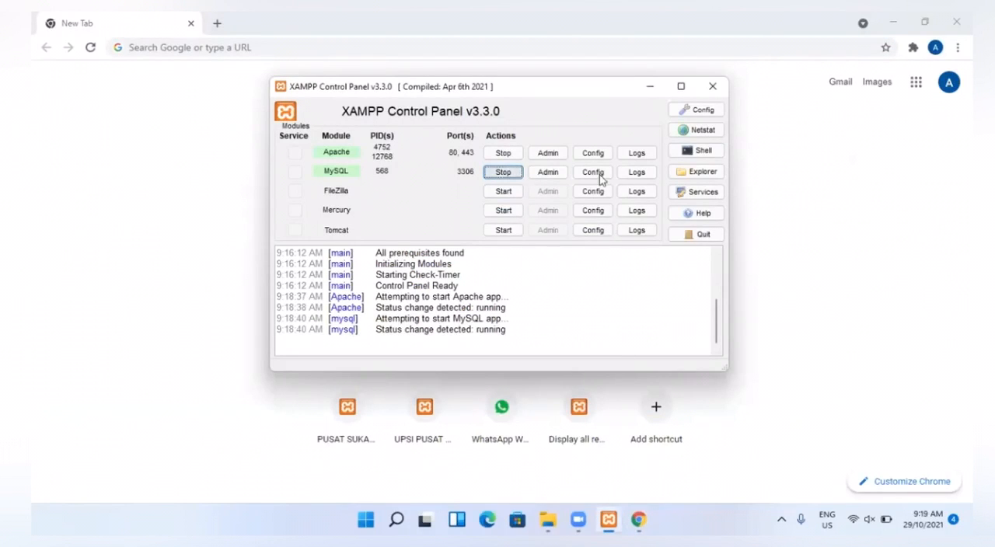
pyautogui.click(784, 274)
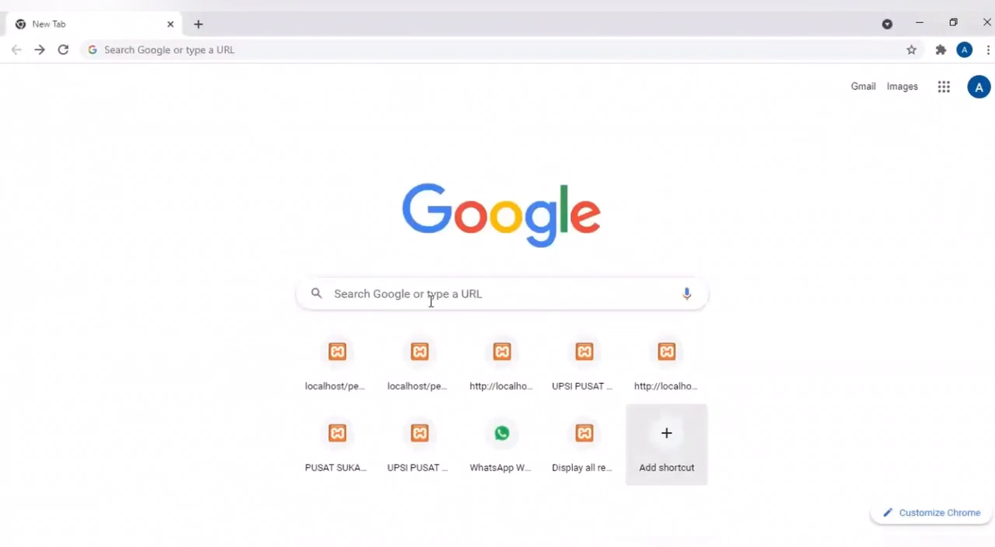
# - Load the local project page at localhost/pendaftaran in Chrome
pyautogui.click(237, 51)
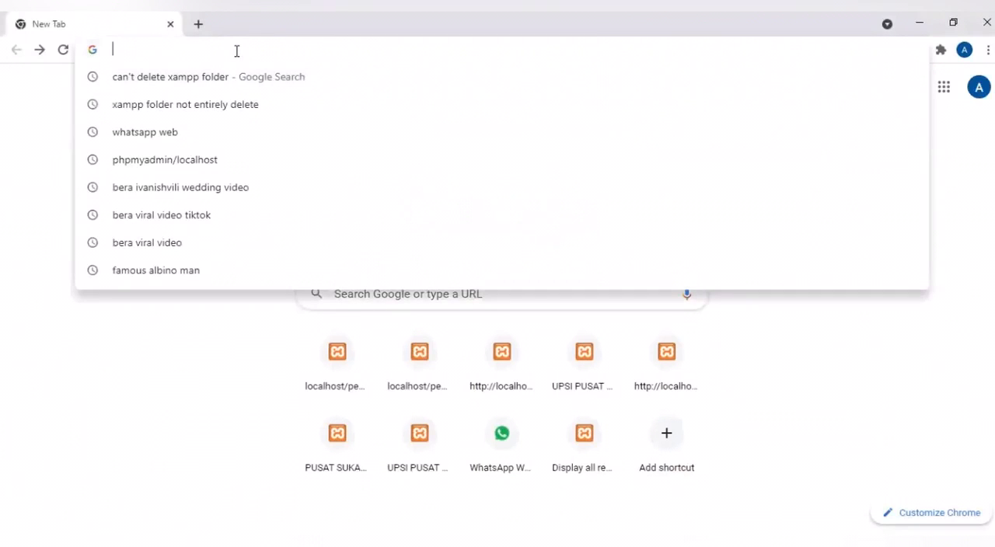
pyautogui.write('local')
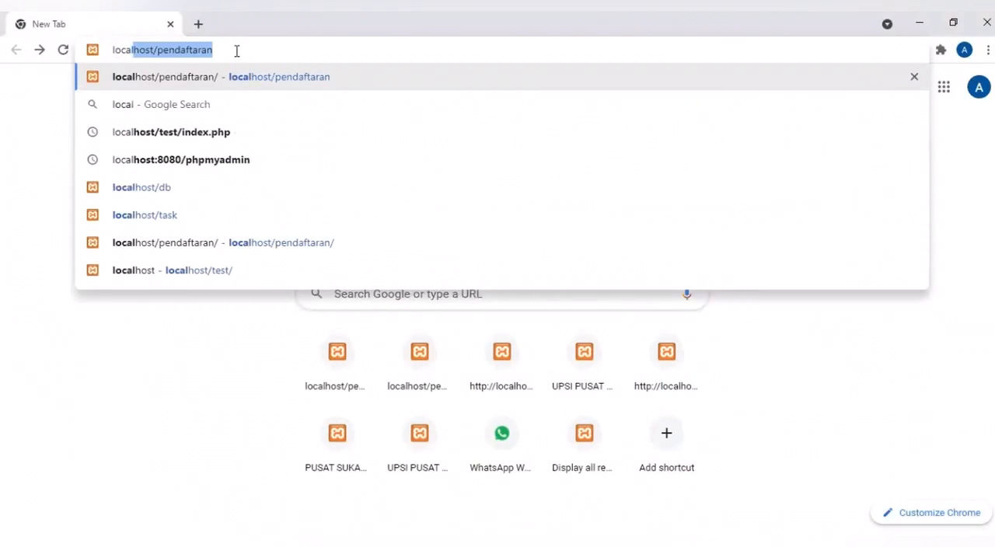
pyautogui.write('host')
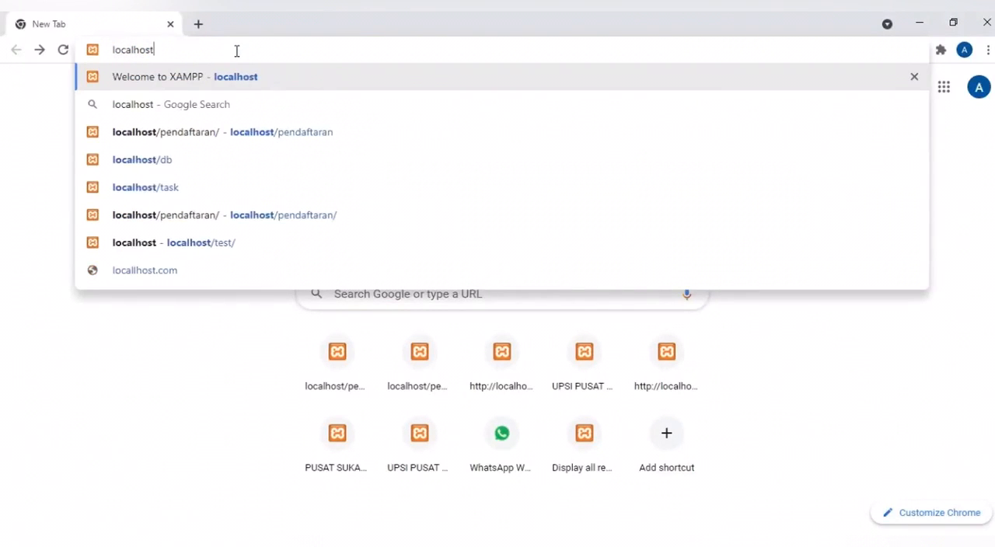
pyautogui.write('/pend')
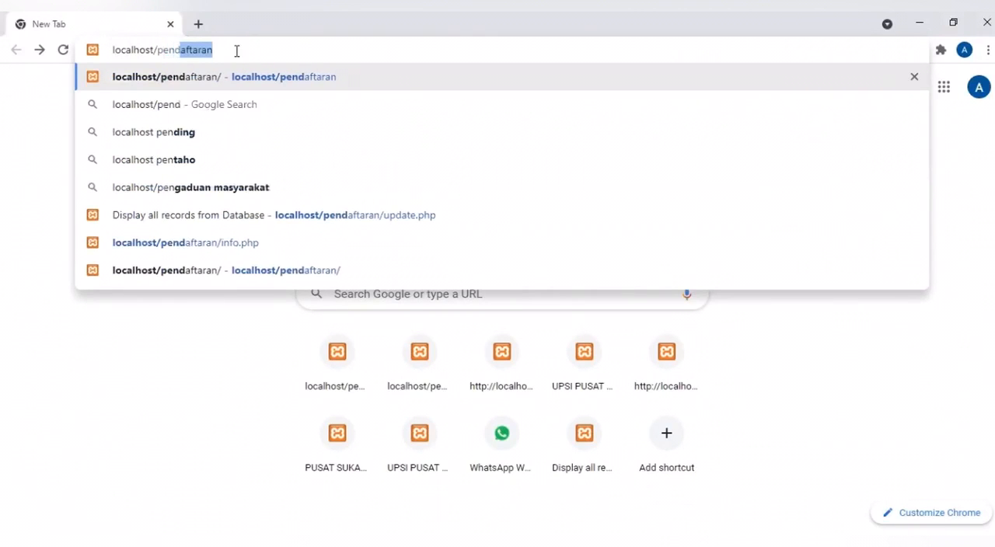
pyautogui.write('aftaran')
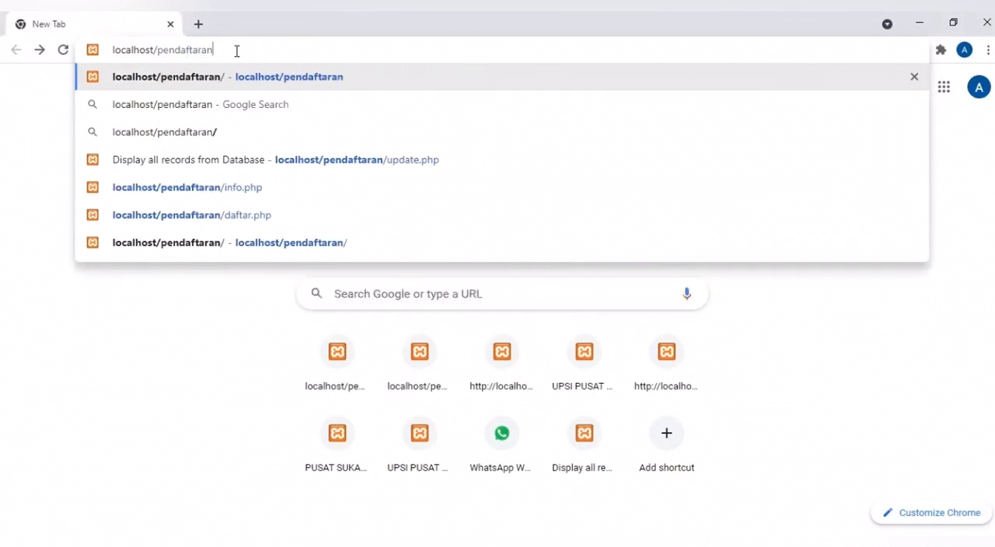
pyautogui.press('Return')
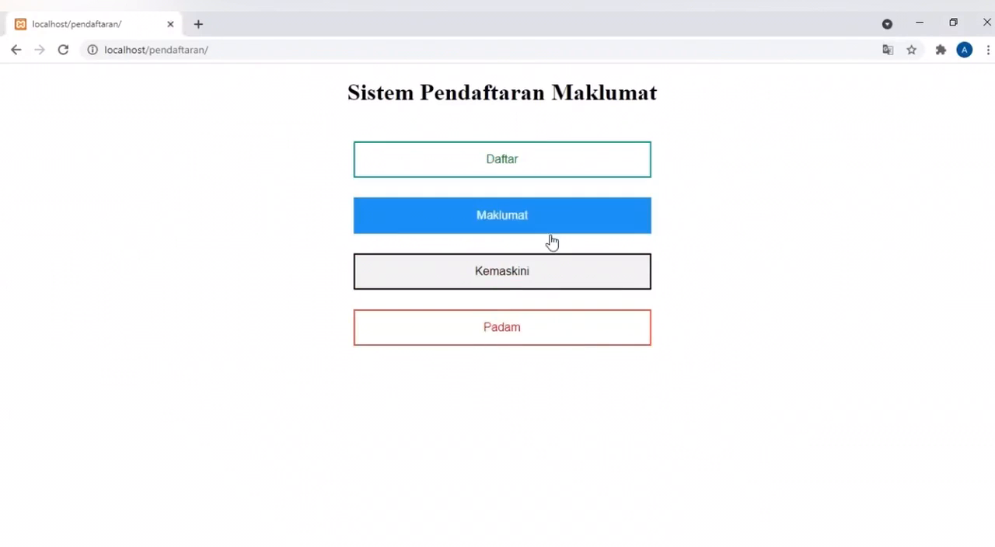
# - View the Daftar registration form of the Sistem Pendaftaran Maklumat site down to its last field, and return to the site's main page
pyautogui.click(558, 165)
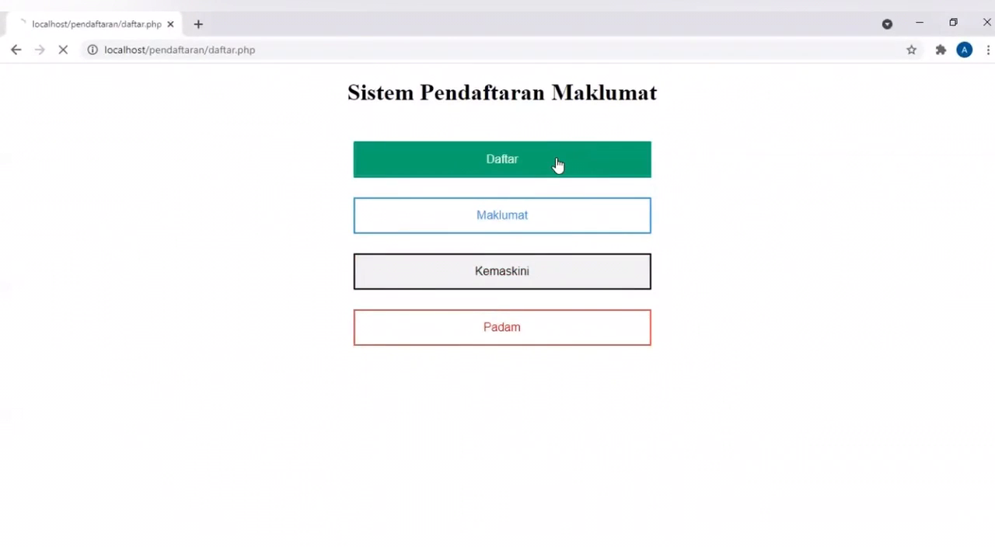
pyautogui.scroll(-1, 544, 509)
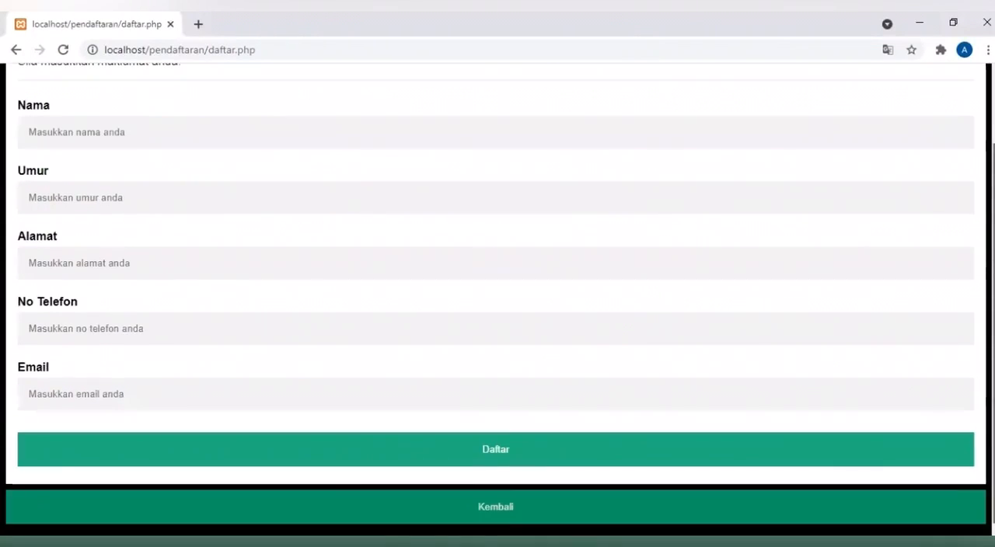
pyautogui.click(543, 506)
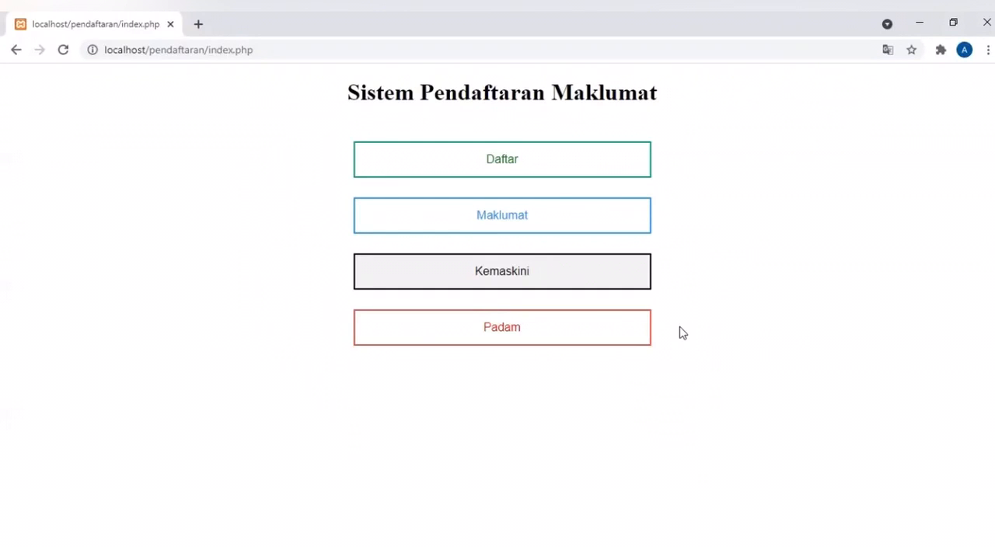
pyautogui.click(841, 17)
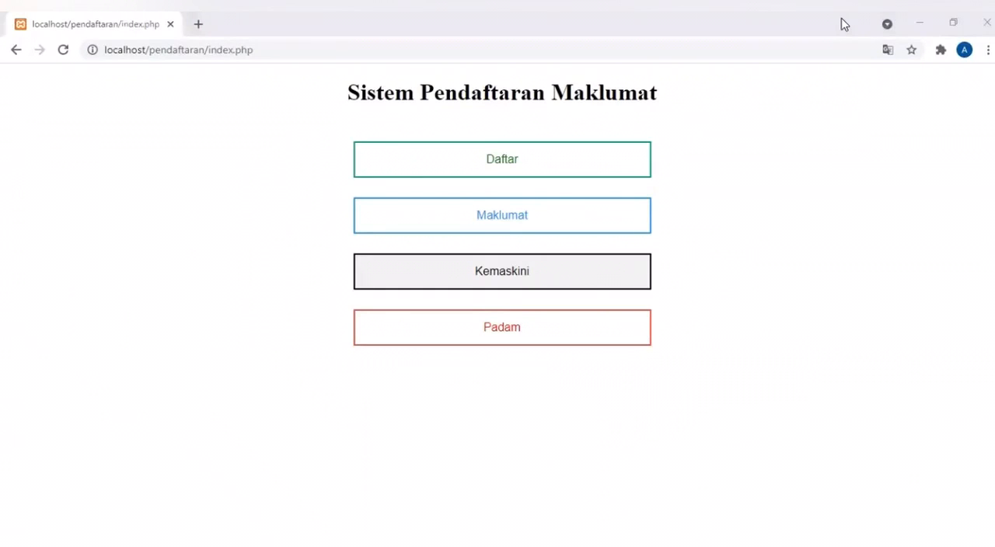